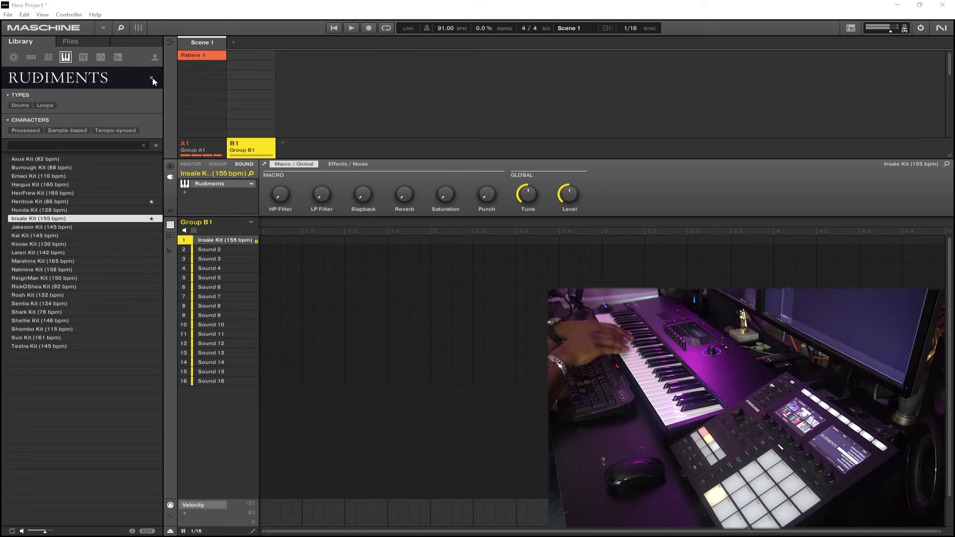
# - Bounce Group A1's pattern to audio in Sound 2, and mute the original Goosebond sound for playback
pyautogui.press('space')
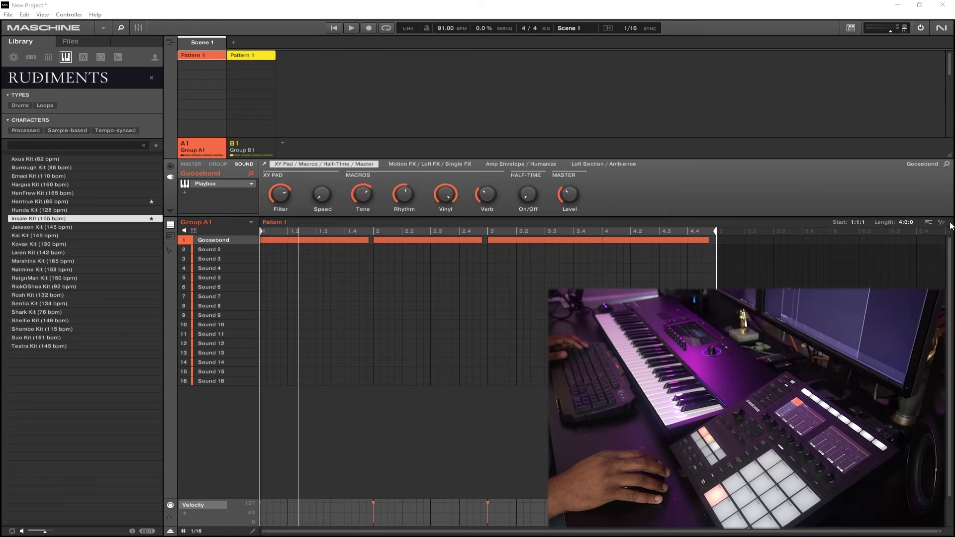
pyautogui.moveTo(941, 223); pyautogui.dragTo(331, 264)
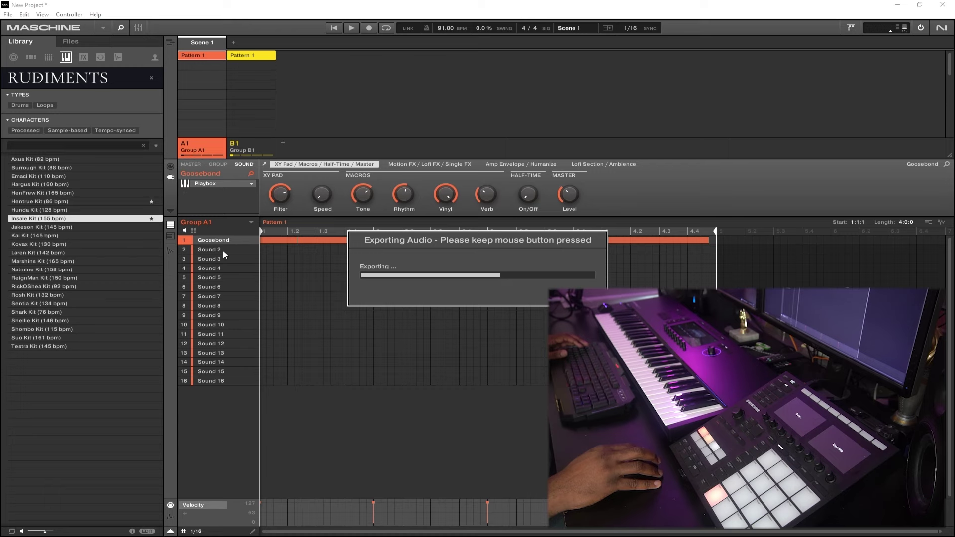
pyautogui.moveTo(224, 255); pyautogui.dragTo(224, 254)
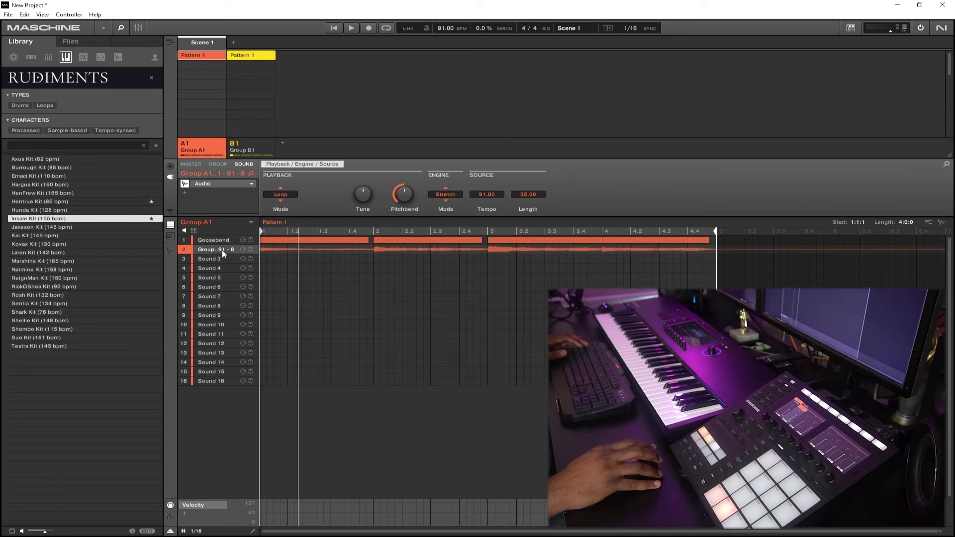
pyautogui.click(184, 241)
pyautogui.press('space')
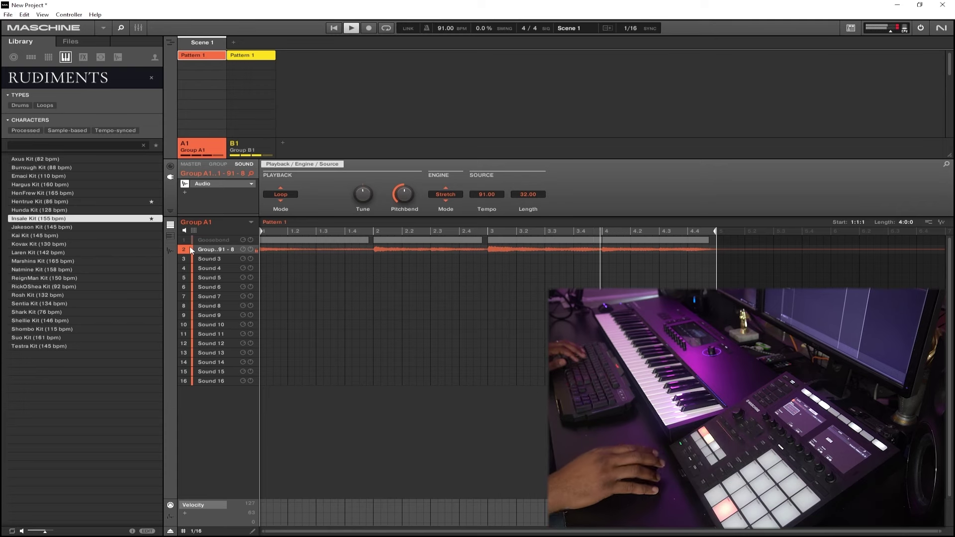
# - Add the Cymatics Origin plug-in as an effect on Group A1's bounced audio sound
pyautogui.click(187, 194)
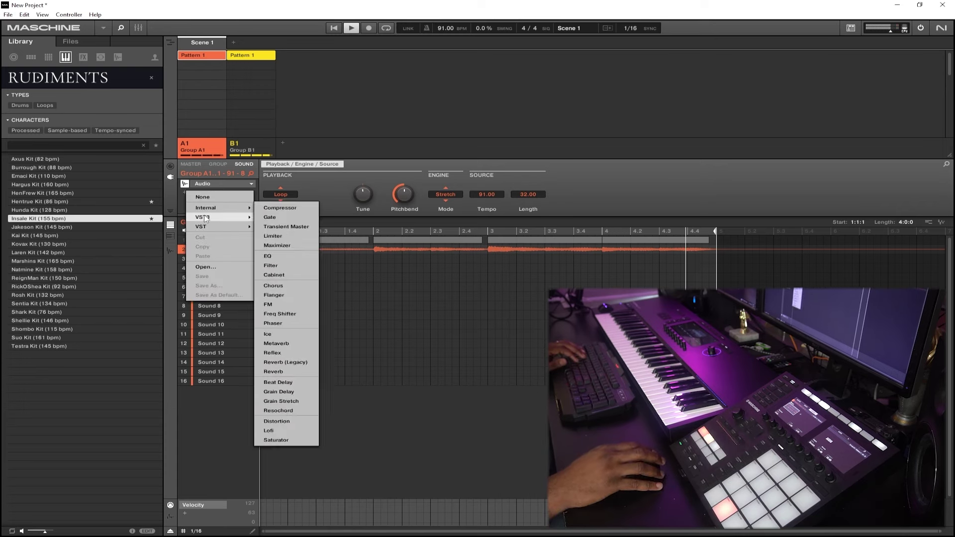
pyautogui.moveTo(205, 218)
pyautogui.moveTo(298, 292)
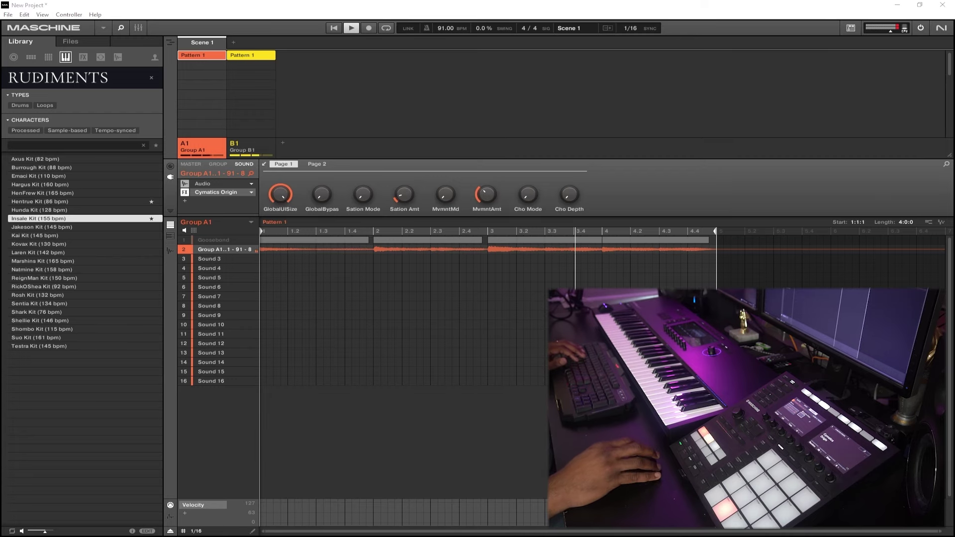
pyautogui.moveTo(537, 122); pyautogui.dragTo(435, 122)
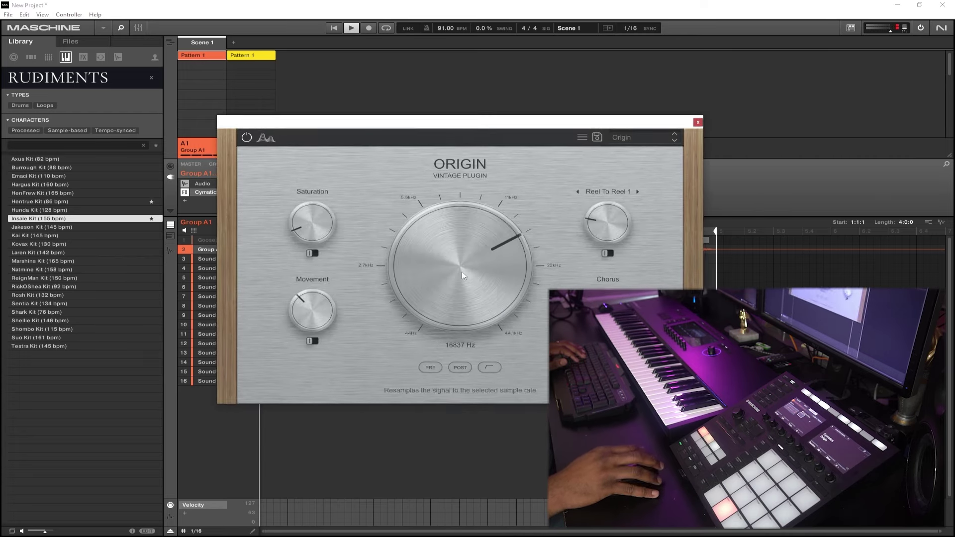
# - Load Origin's factory Vinyl preset and slightly lower the Vinyl 5 noise amount, closing the plug-in window when done
pyautogui.click(635, 138)
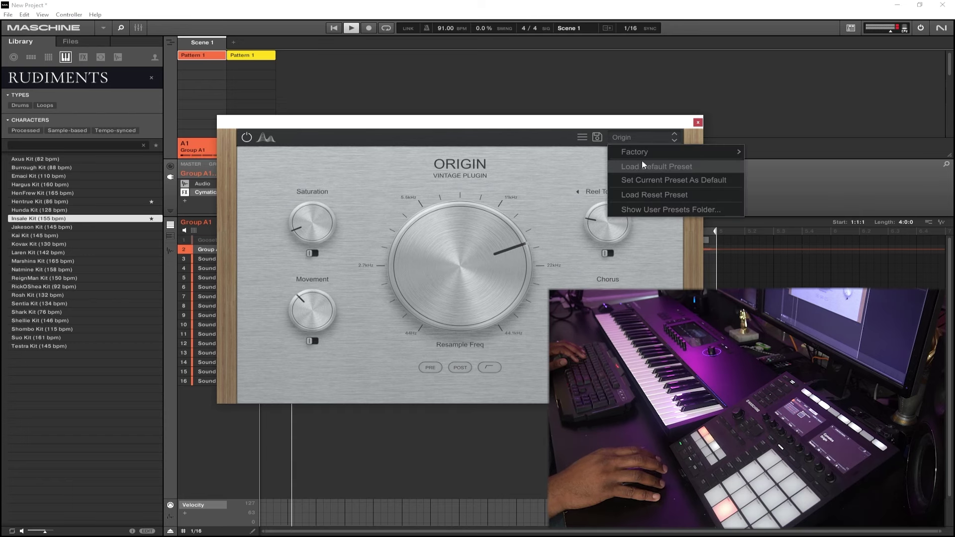
pyautogui.moveTo(639, 152)
pyautogui.click(769, 300)
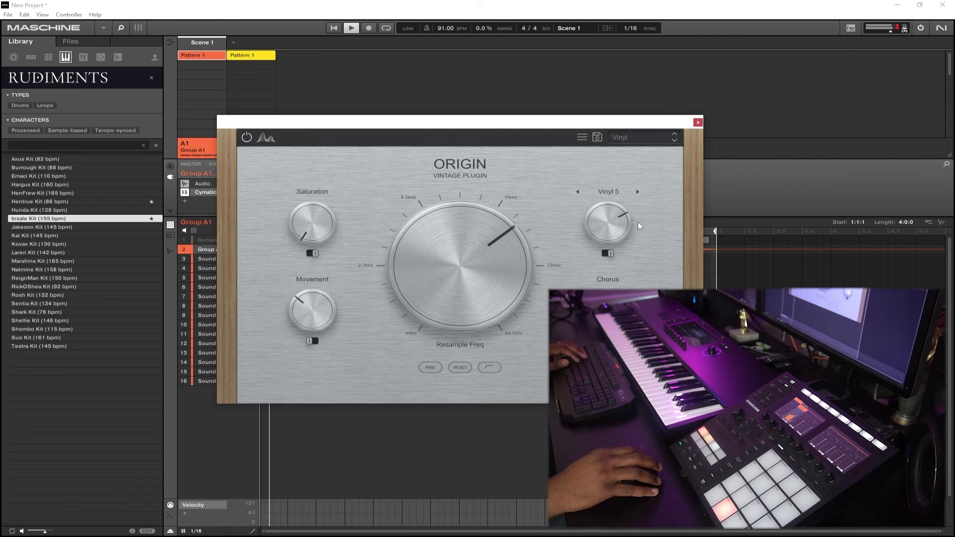
pyautogui.moveTo(607, 223); pyautogui.dragTo(608, 233)
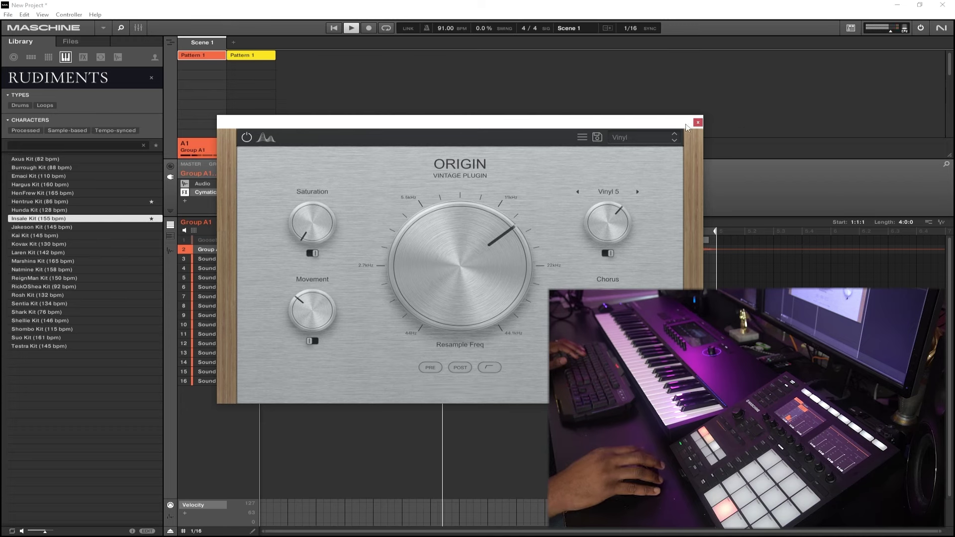
pyautogui.click(698, 122)
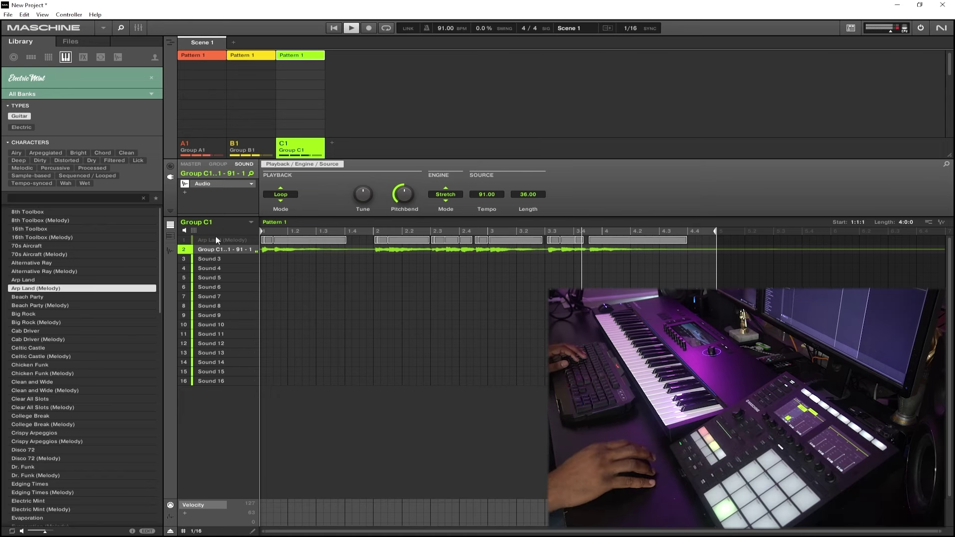
# - Reset the muted Arp Land (Melody) sound in Group C1 and select the emptied Sound 1 slot
pyautogui.rightClick(209, 243)
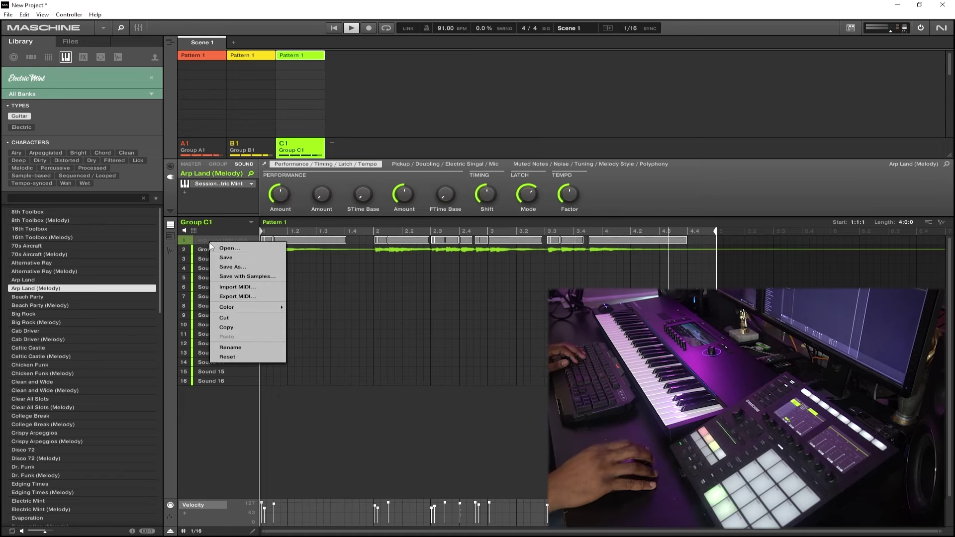
pyautogui.click(243, 354)
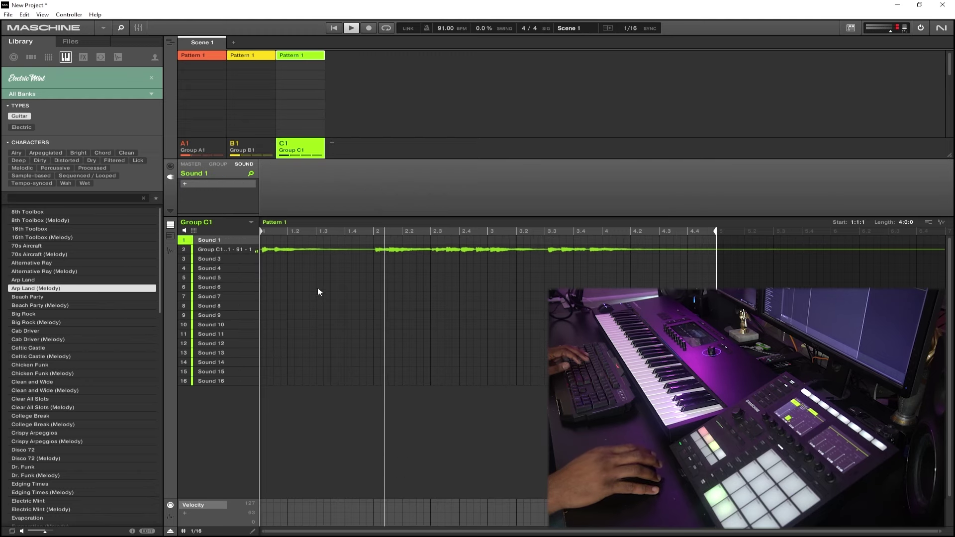
pyautogui.click(215, 252)
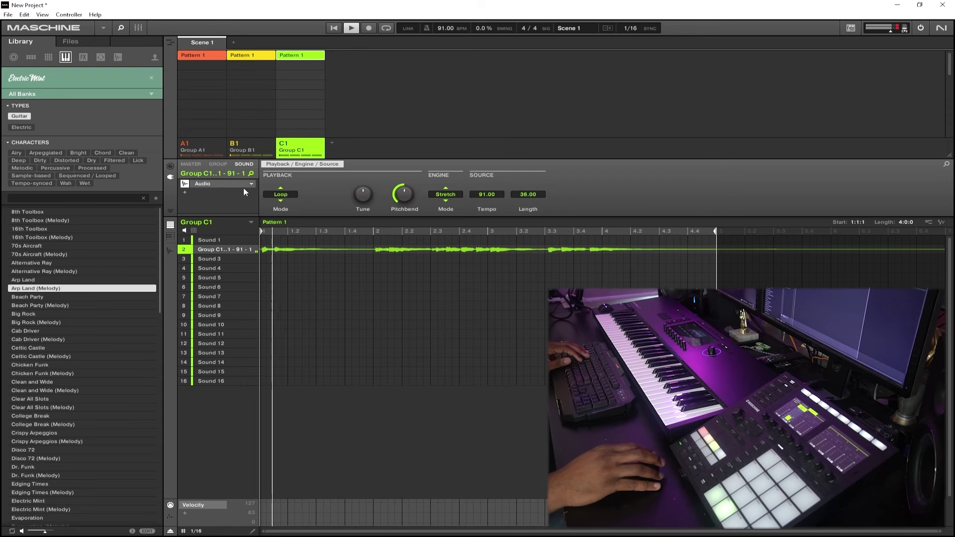
pyautogui.click(213, 239)
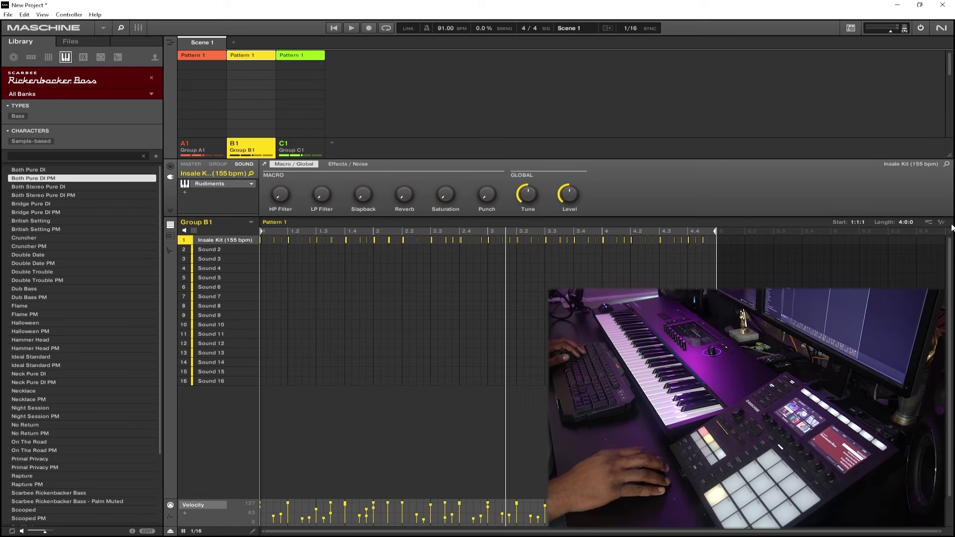
# - Bounce Group B1's drum pattern to audio in Sound 2, and reset the original Insale Kit sound
pyautogui.moveTo(941, 224); pyautogui.dragTo(370, 283)
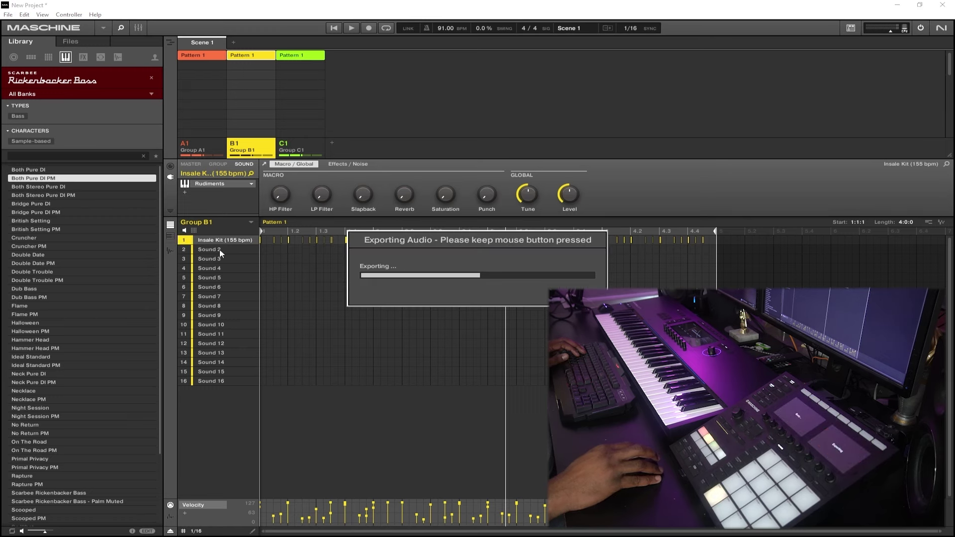
pyautogui.moveTo(220, 253); pyautogui.dragTo(219, 251)
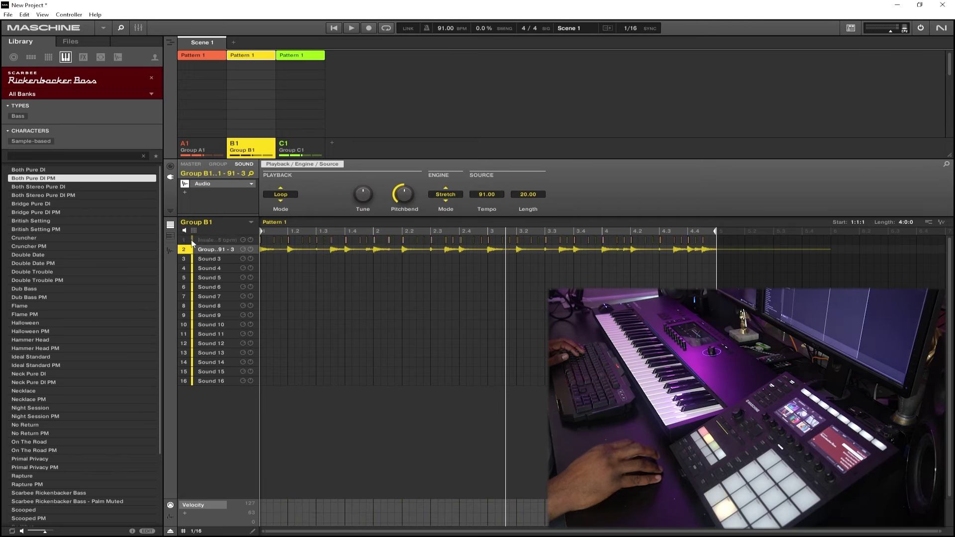
pyautogui.rightClick(198, 241)
pyautogui.click(225, 353)
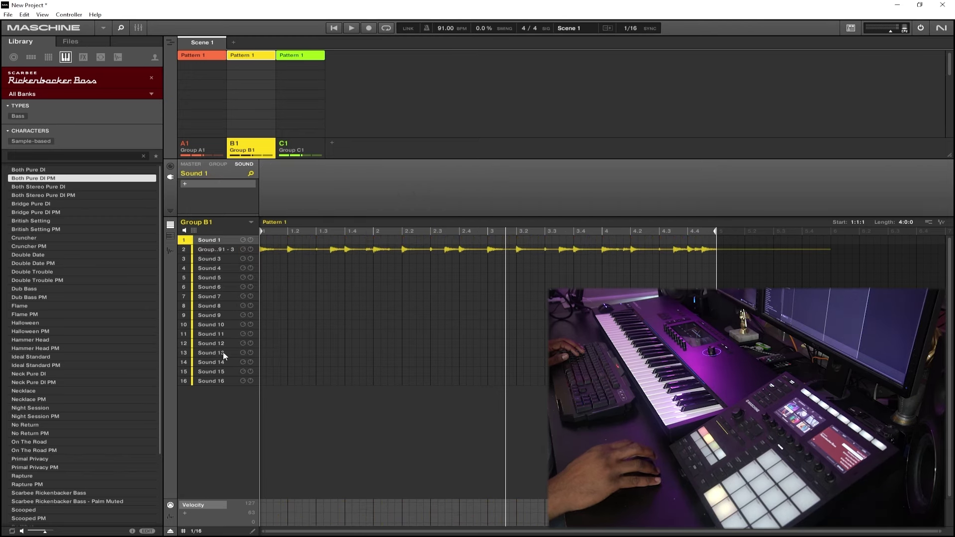
pyautogui.press('space')
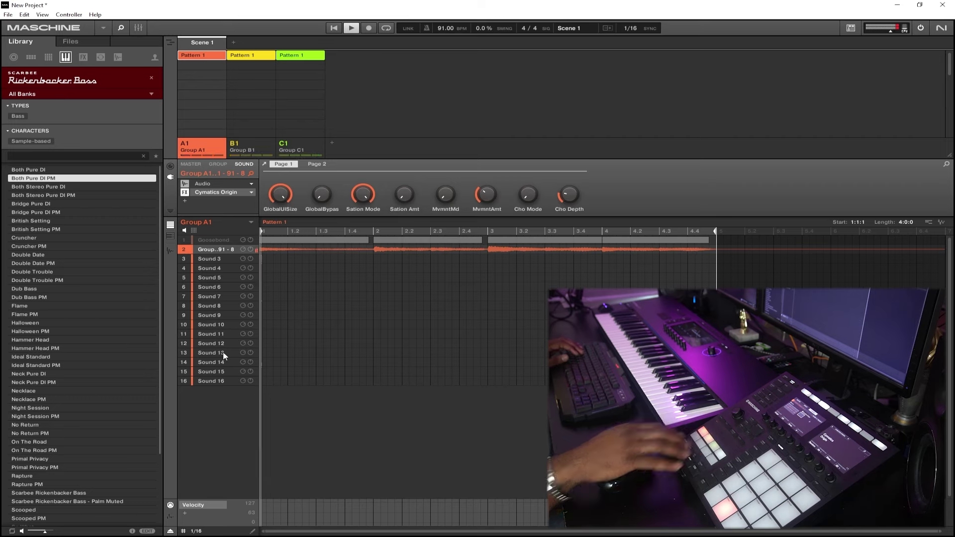
# - Reset the muted Goosebond sound in Group A1, and select the bounced audio sound in Group C1
pyautogui.click(208, 242)
pyautogui.rightClick(207, 241)
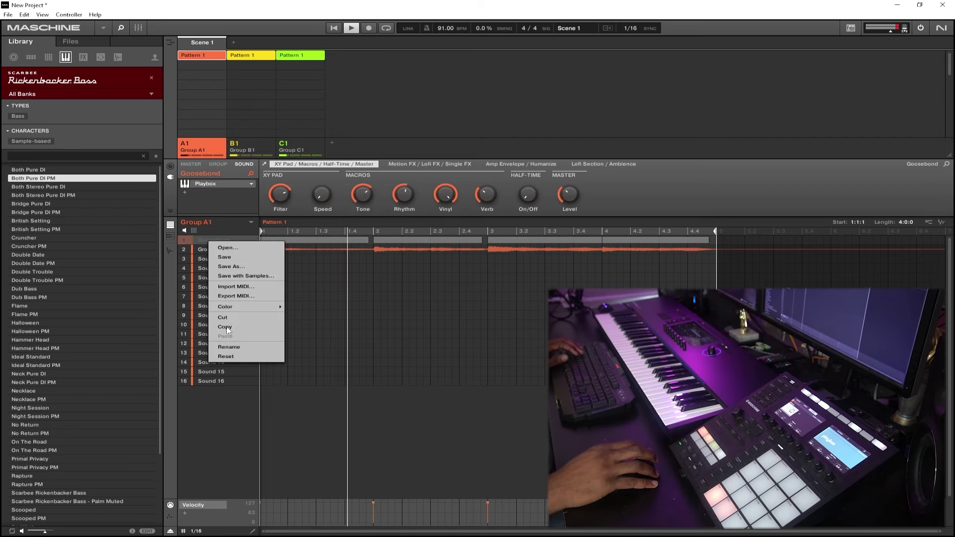
pyautogui.click(224, 355)
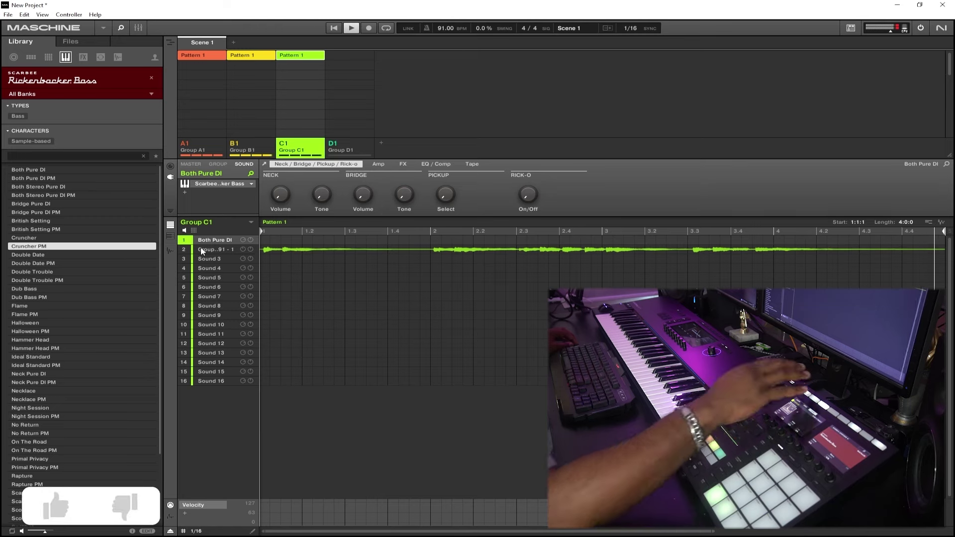
pyautogui.click(205, 250)
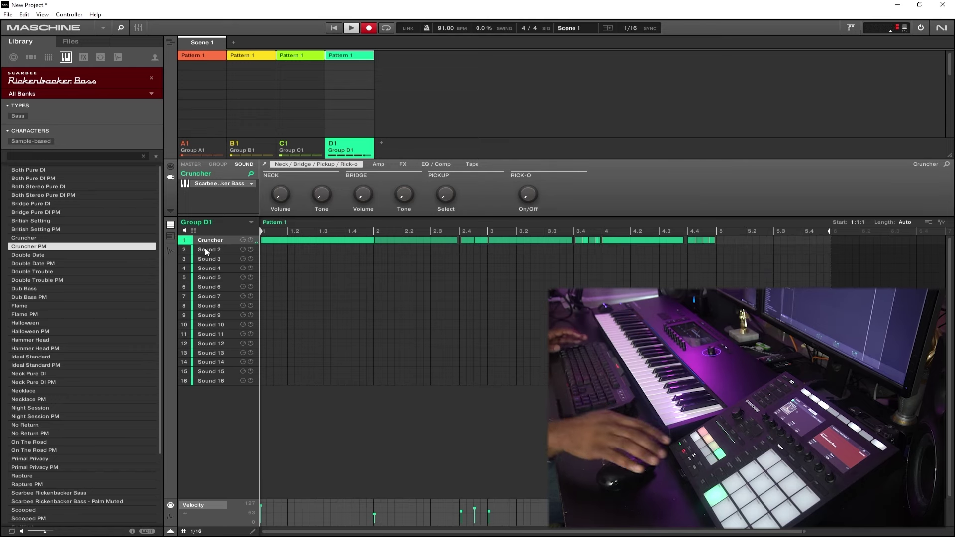
# - Stop recording the bass part in Group D1 and bring up the Cruncher sound's Rickenbacker Bass plug-in window
pyautogui.press('space')
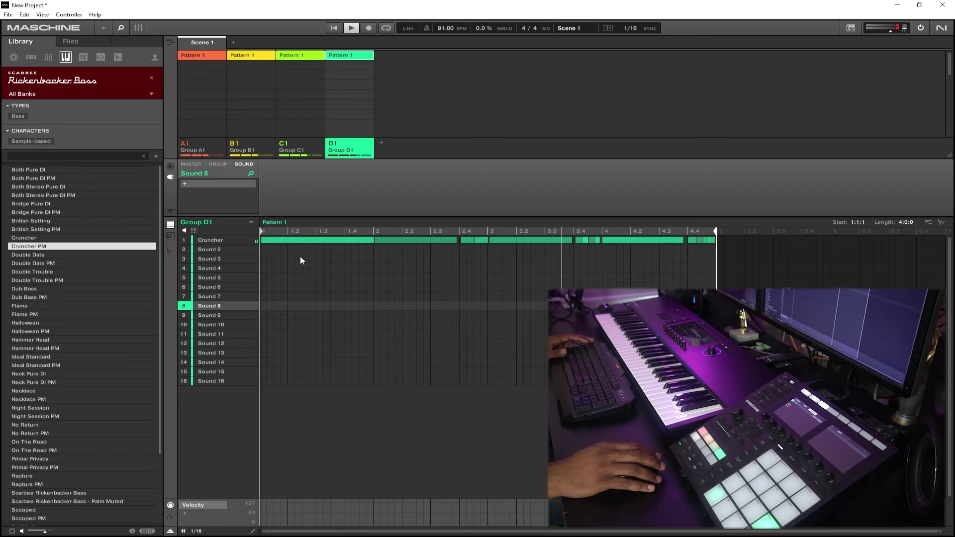
pyautogui.click(211, 240)
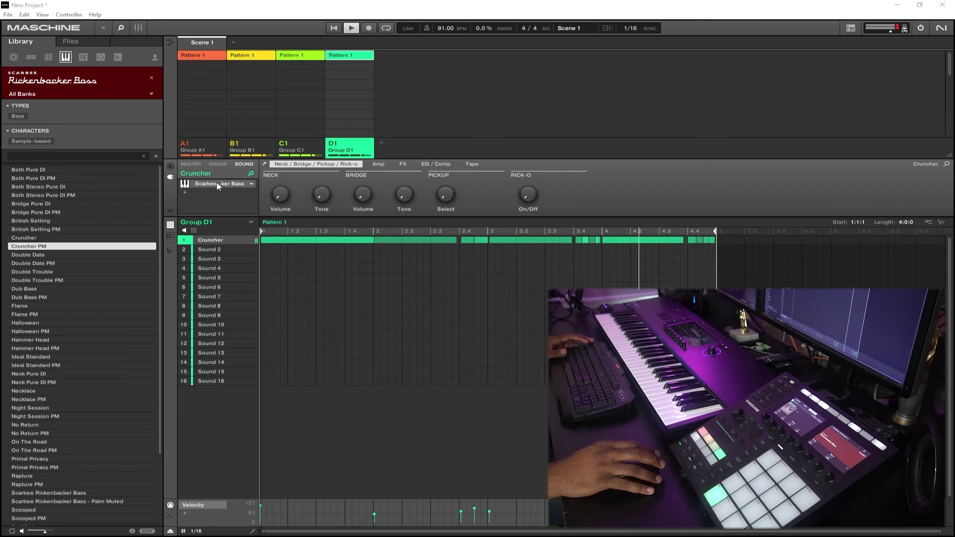
pyautogui.moveTo(206, 79); pyautogui.dragTo(405, 141)
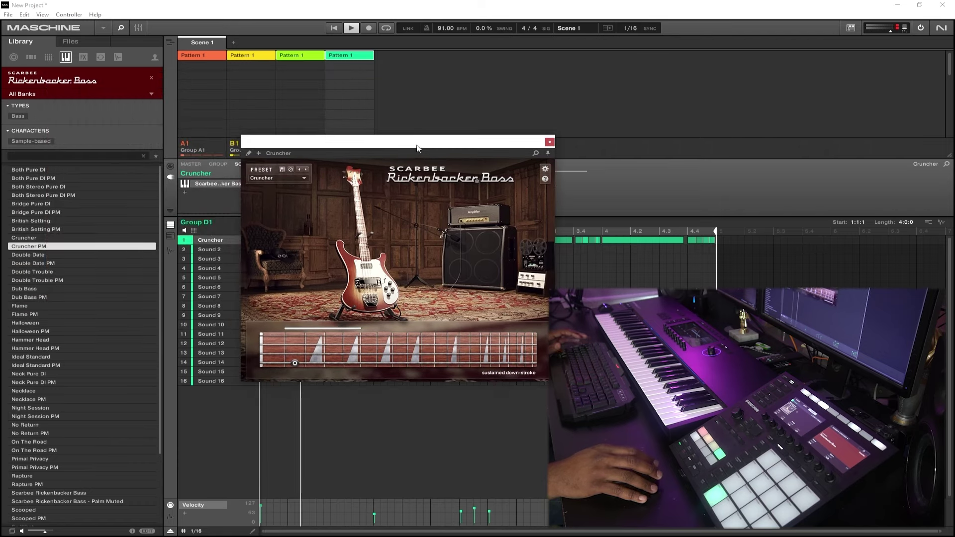
# - Audition the On The Road preset, switch the Rickenbacker Bass plug-in to the Scooped preset, and close its window
pyautogui.click(304, 178)
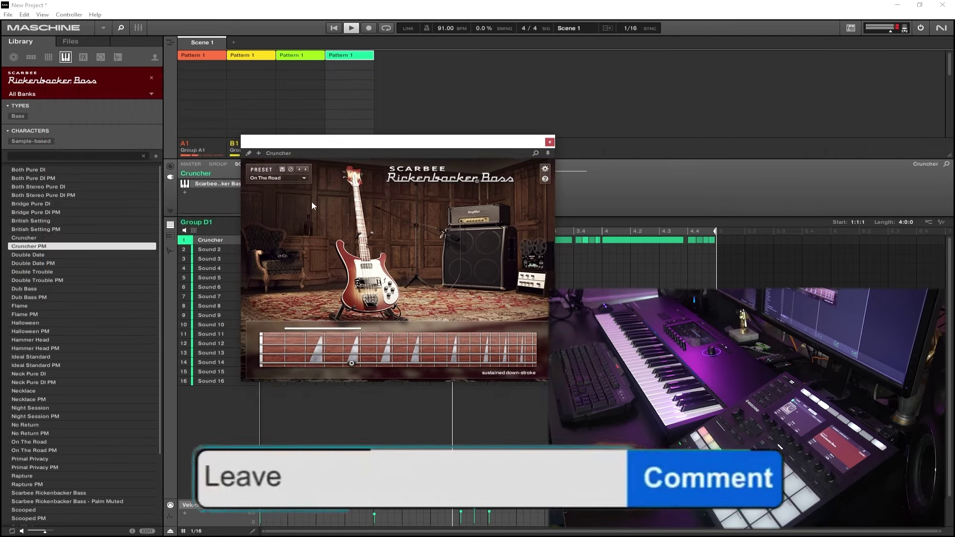
pyautogui.click(311, 200)
pyautogui.click(299, 179)
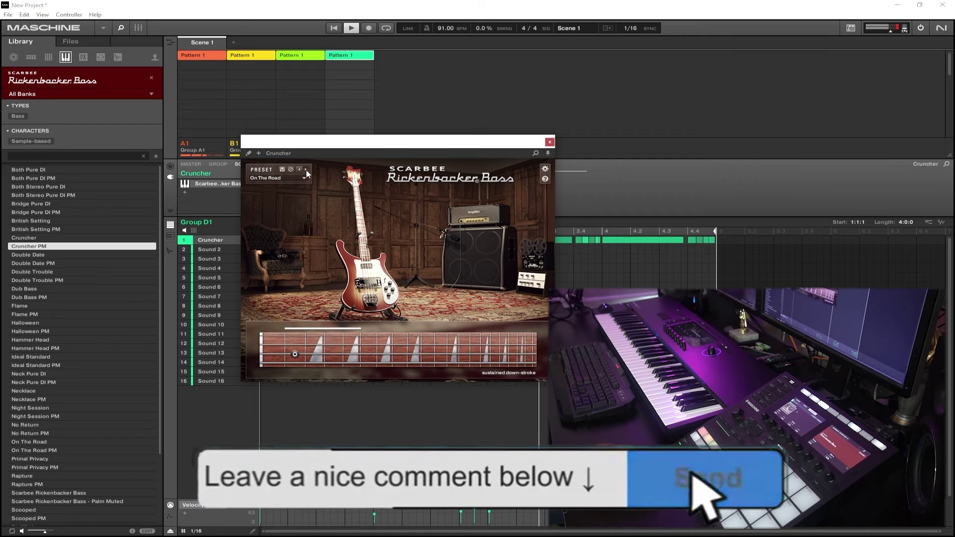
pyautogui.click(288, 183)
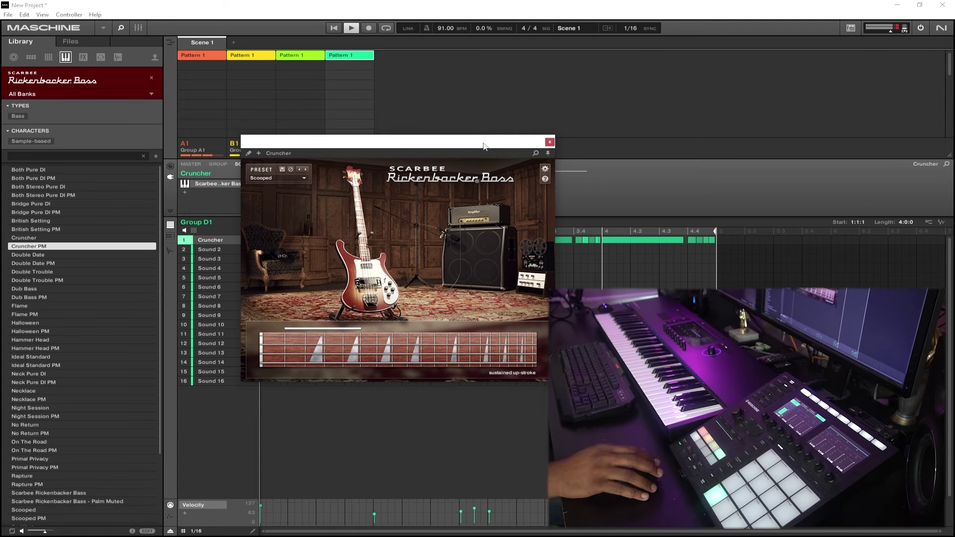
pyautogui.click(548, 143)
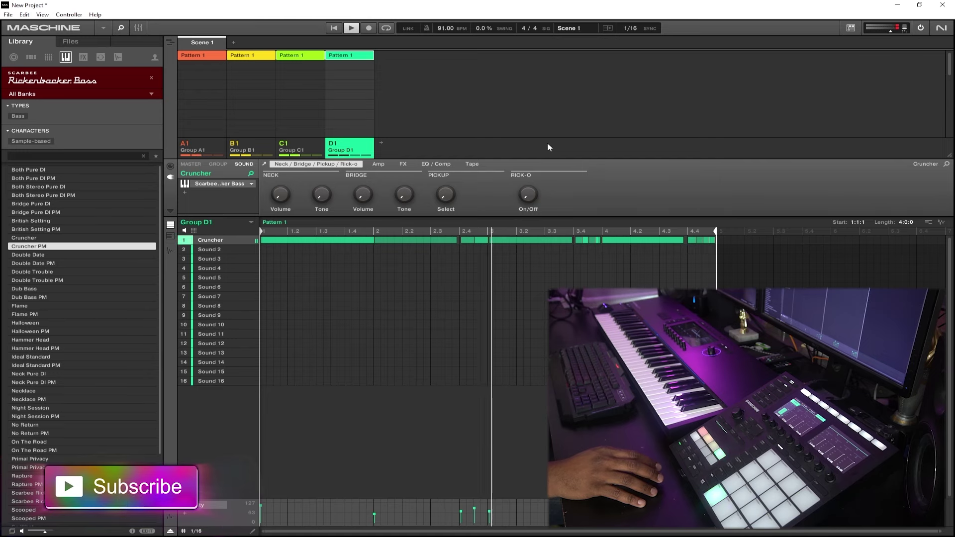
# - Enlarge the height of the scene and pattern overview above the sound's controls
pyautogui.moveTo(946, 155); pyautogui.dragTo(946, 188)
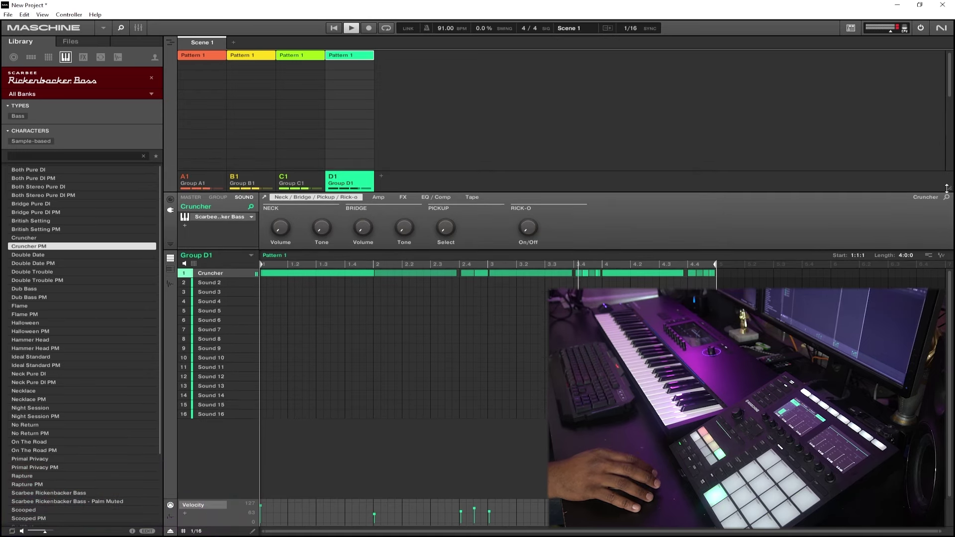